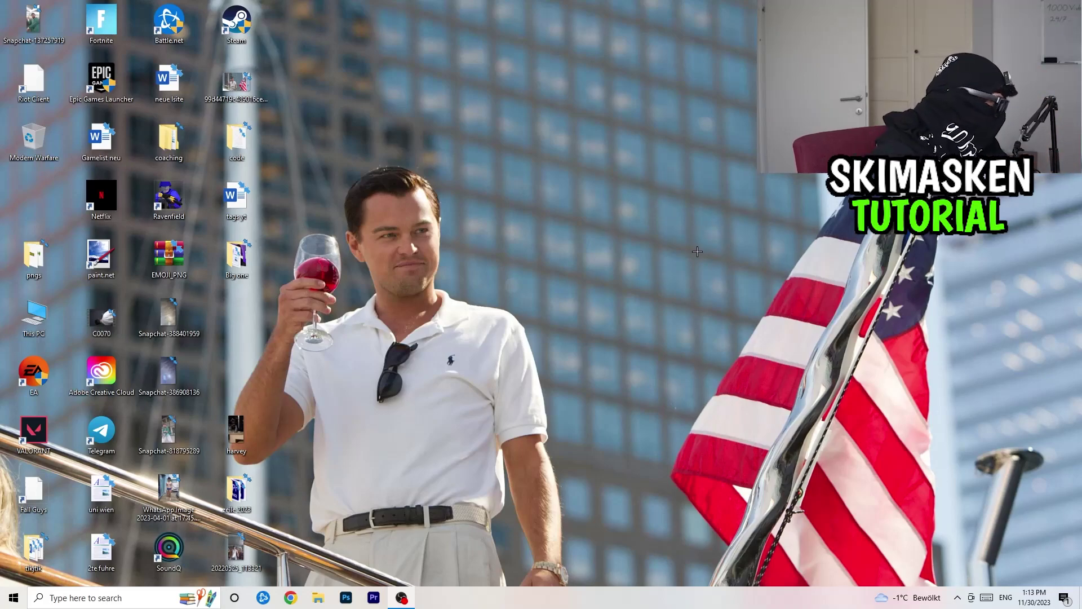
Step: Open the Windows Settings and display the Game Mode page of the Gaming category to check its state
{"action": "left_click", "coordinate": [2, 605]}
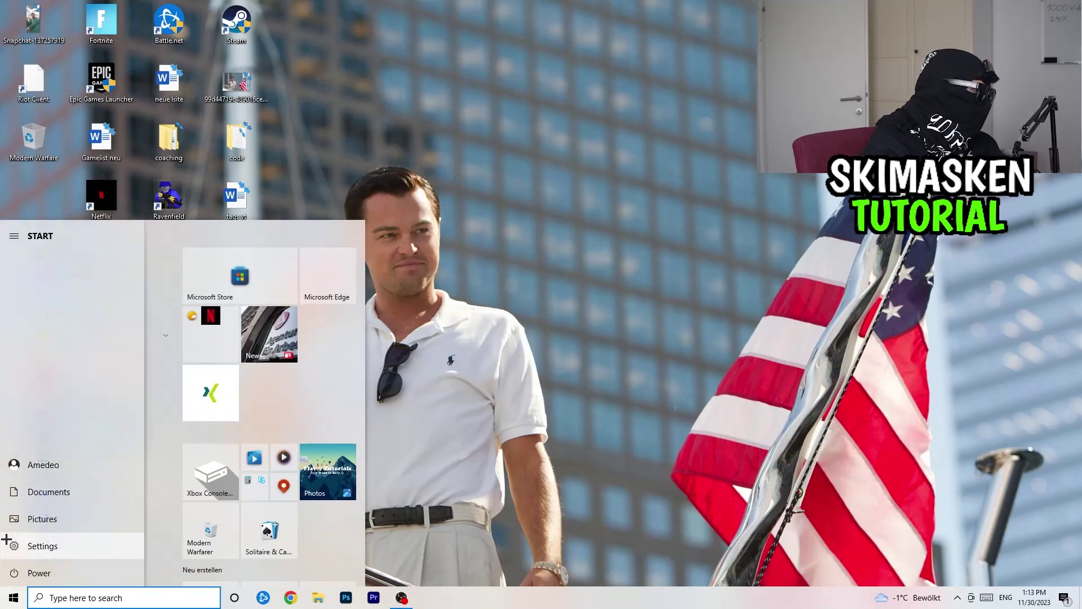
{"action": "left_click", "coordinate": [14, 546]}
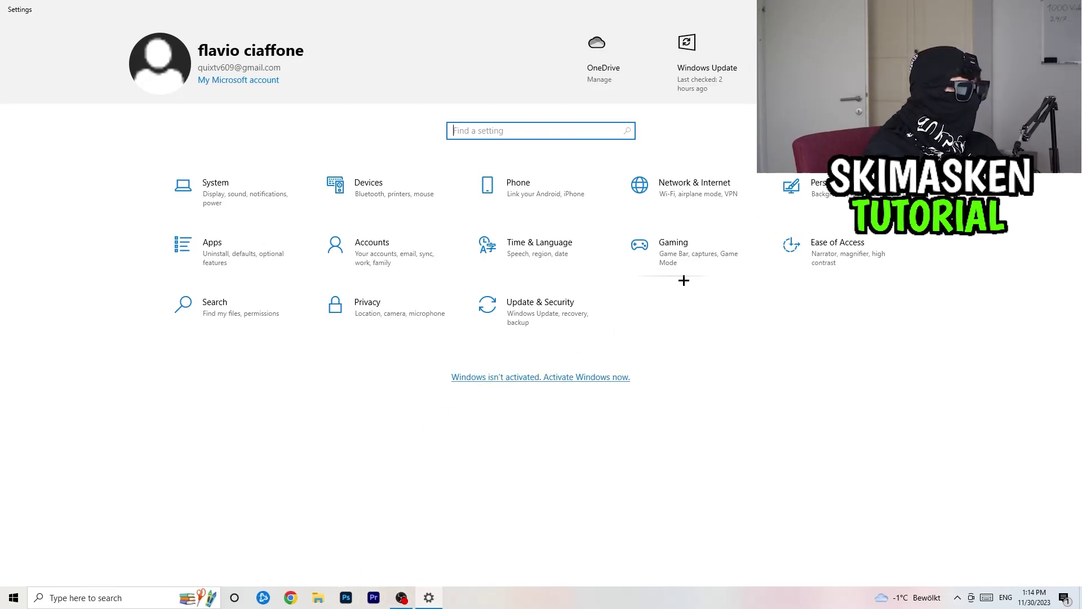
{"action": "left_click", "coordinate": [698, 256]}
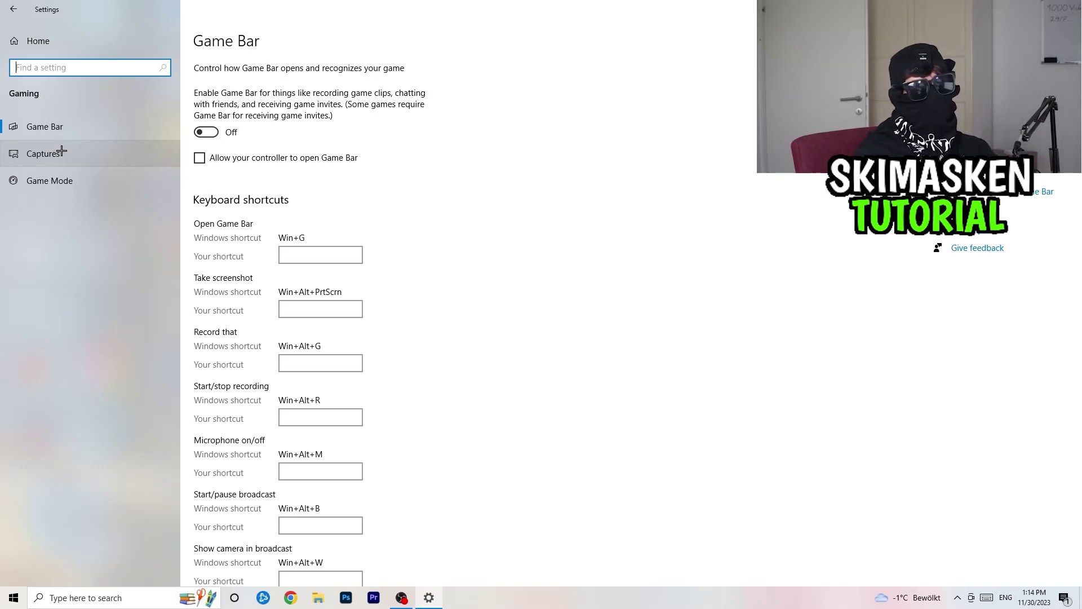
{"action": "left_click", "coordinate": [76, 187]}
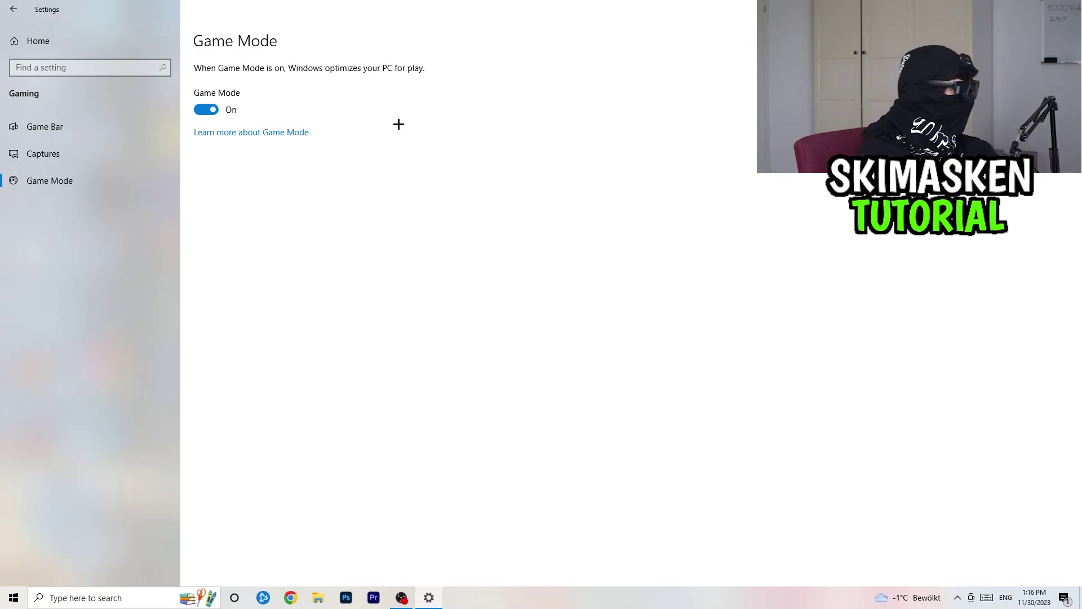
Step: Go to the System display settings and check the scaling and display resolution options without changing them
{"action": "left_click", "coordinate": [12, 8]}
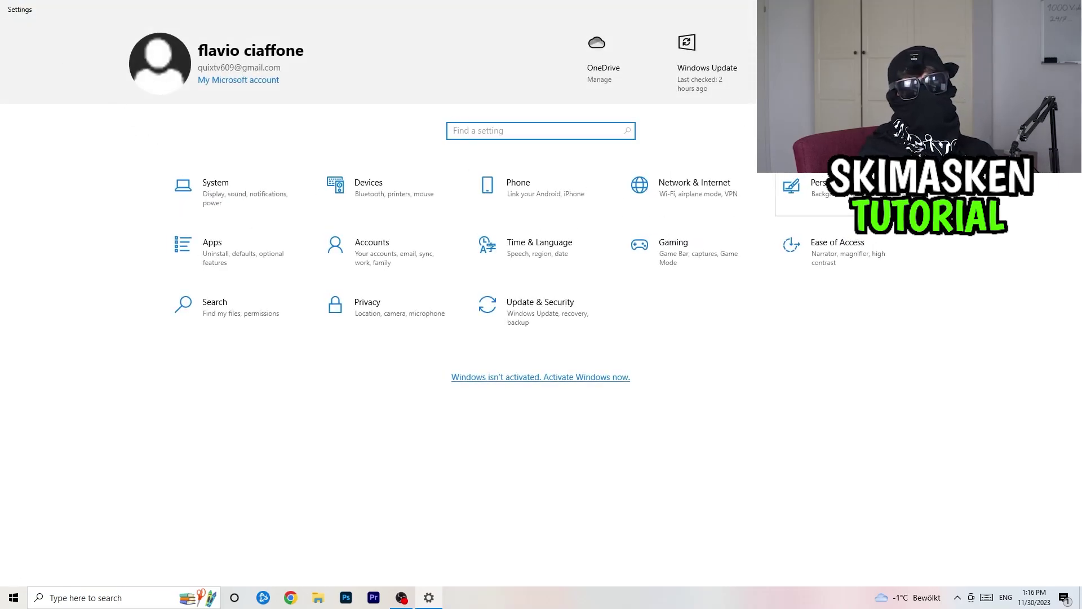
{"action": "left_click", "coordinate": [242, 194]}
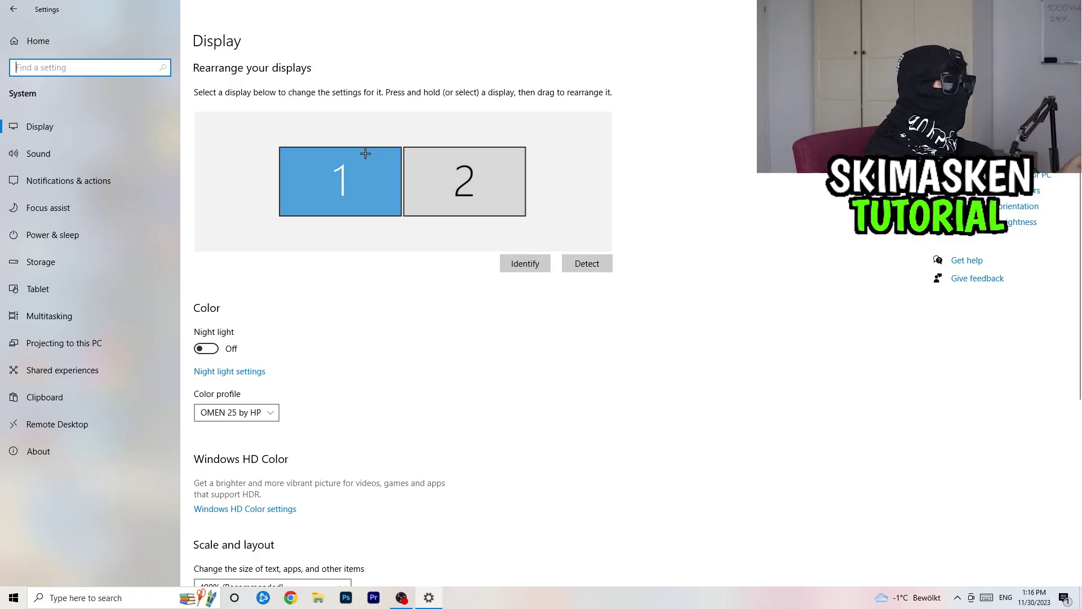
{"action": "scroll", "coordinate": [443, 232], "scroll_direction": "down", "scroll_amount": 4}
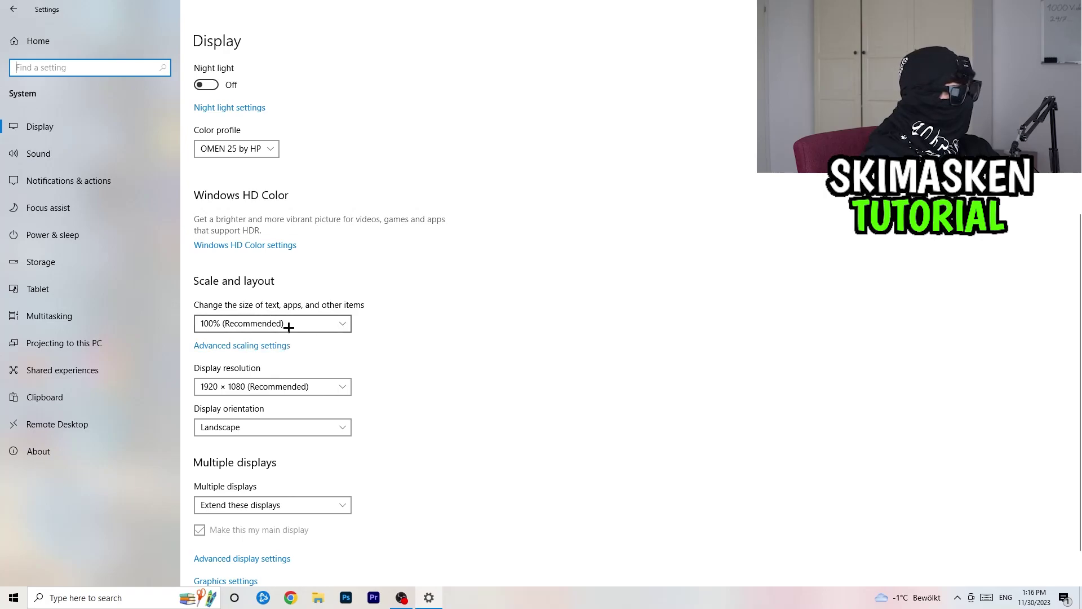
{"action": "left_click", "coordinate": [347, 322]}
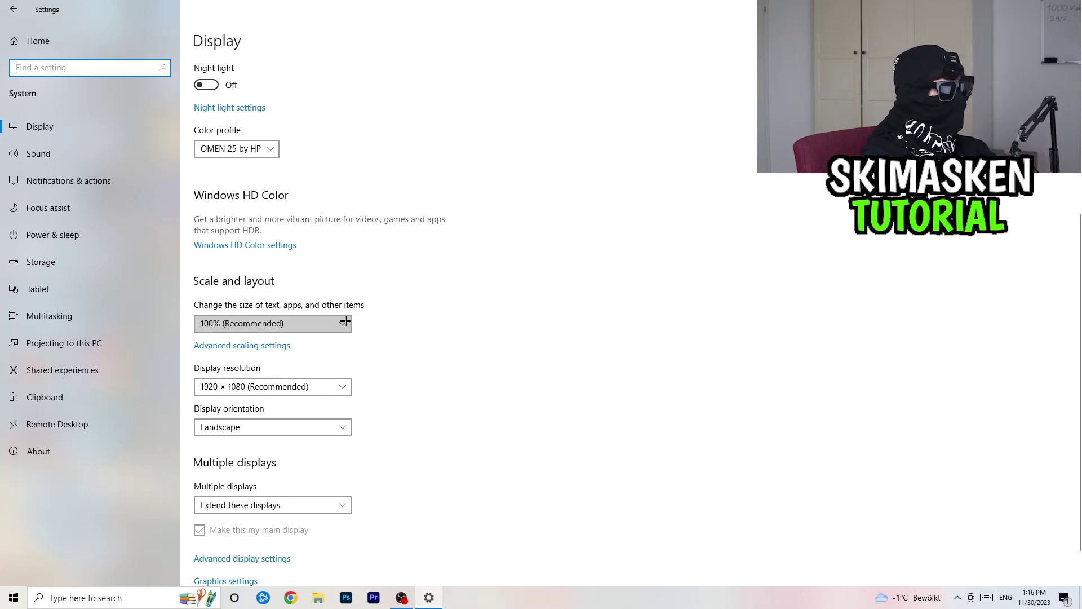
{"action": "left_click", "coordinate": [667, 250]}
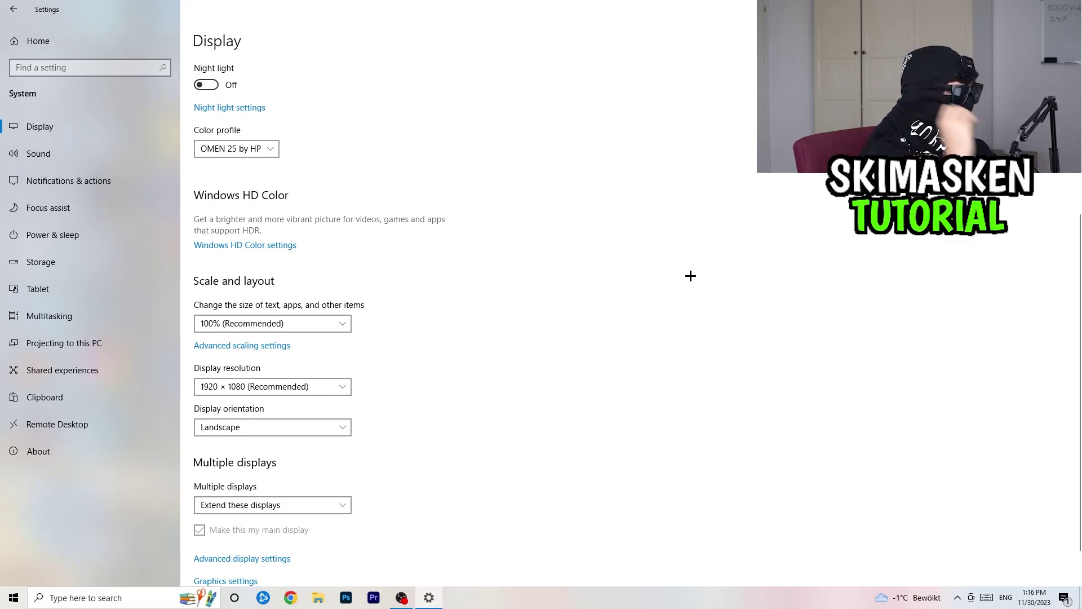
{"action": "scroll", "coordinate": [620, 275], "scroll_direction": "down", "scroll_amount": 1}
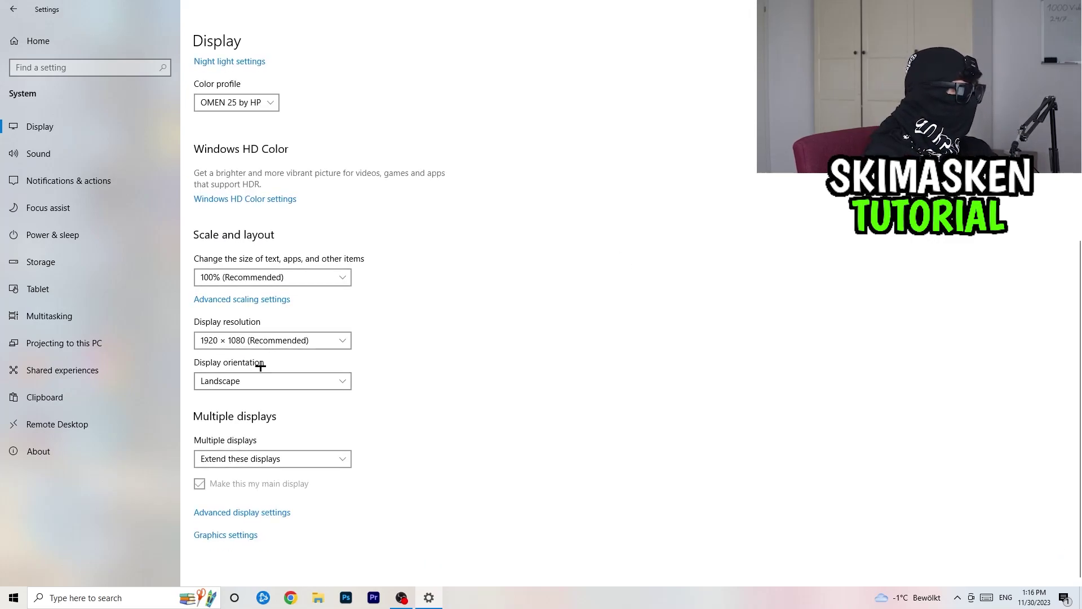
{"action": "left_click", "coordinate": [299, 340]}
{"action": "left_click", "coordinate": [559, 331]}
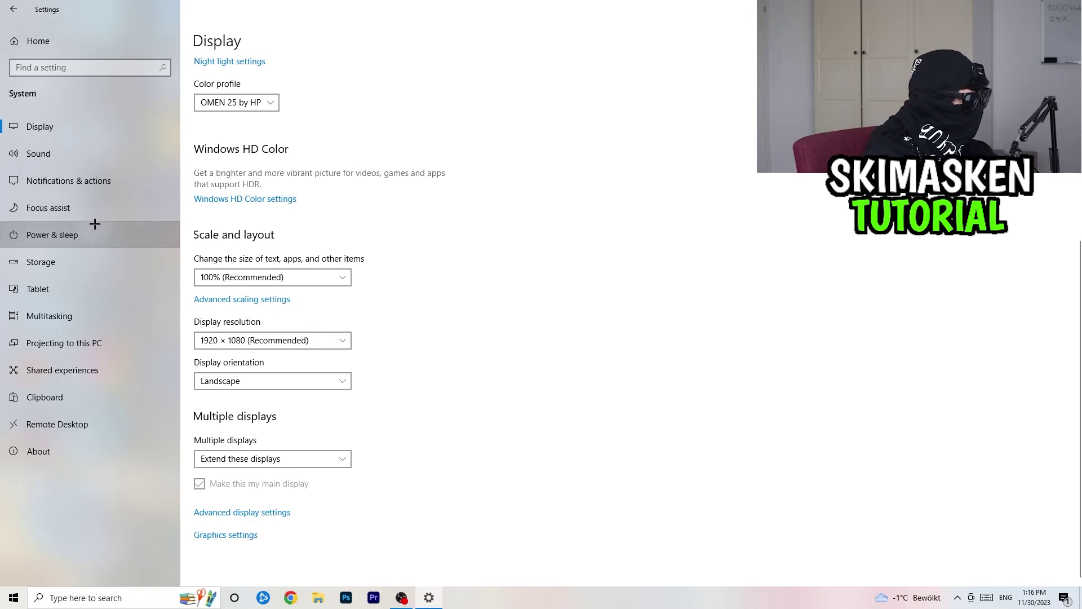
Step: Review the available power plans through the additional power settings of Power & sleep, and close Power Options and Settings
{"action": "left_click", "coordinate": [165, 234]}
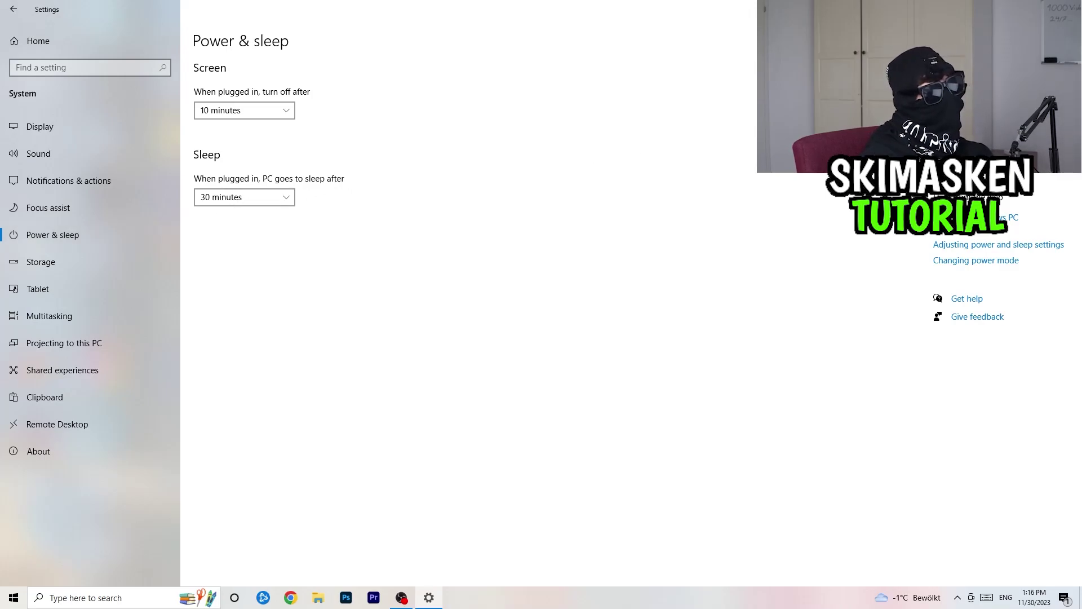
{"action": "left_click", "coordinate": [970, 197]}
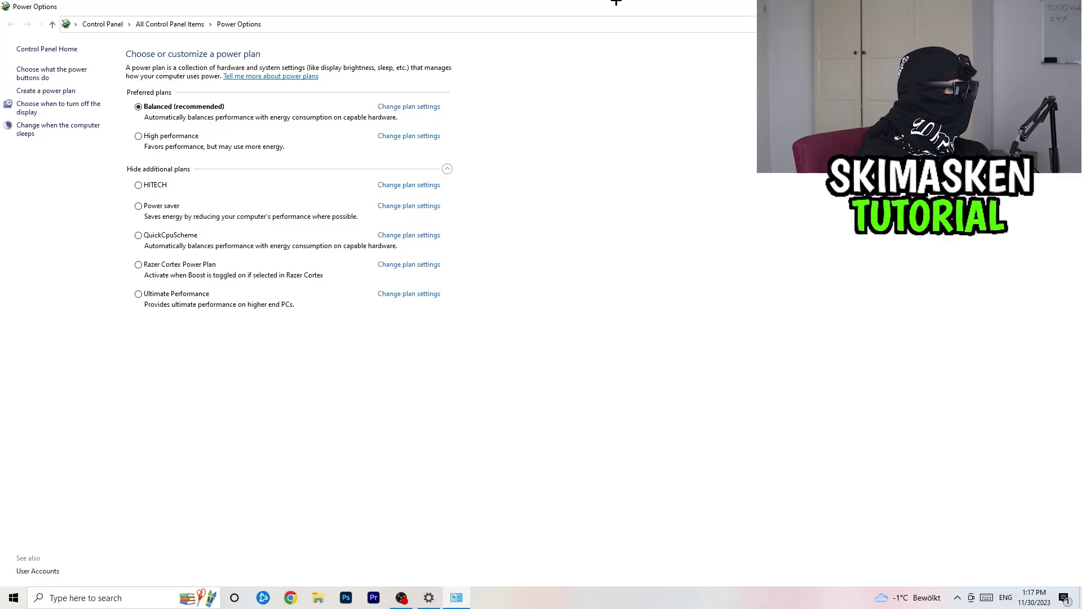
{"action": "key", "text": "alt+F4"}
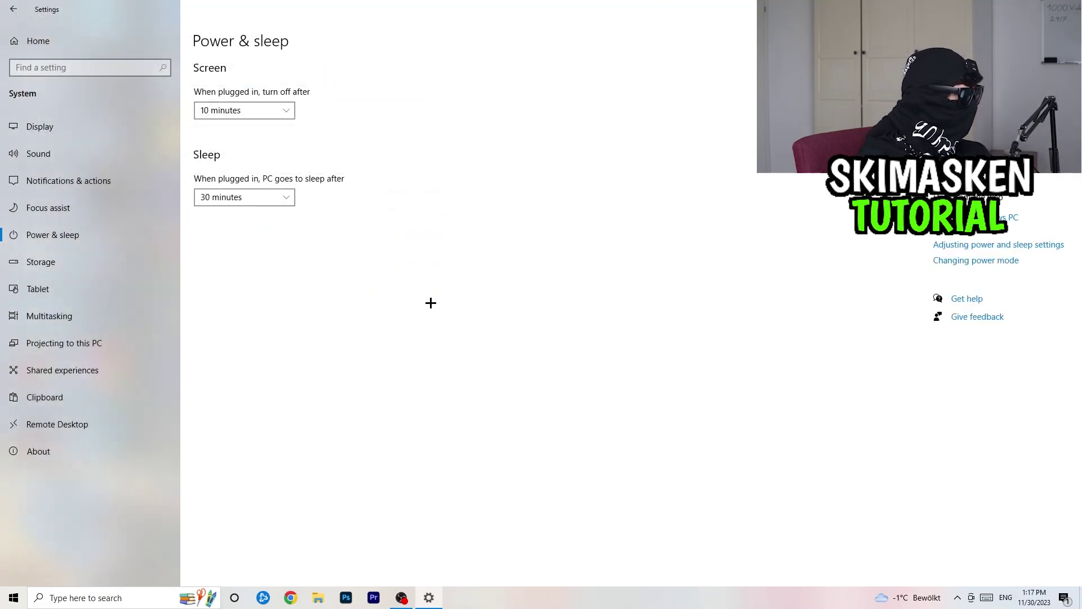
{"action": "key", "text": "alt+F4"}
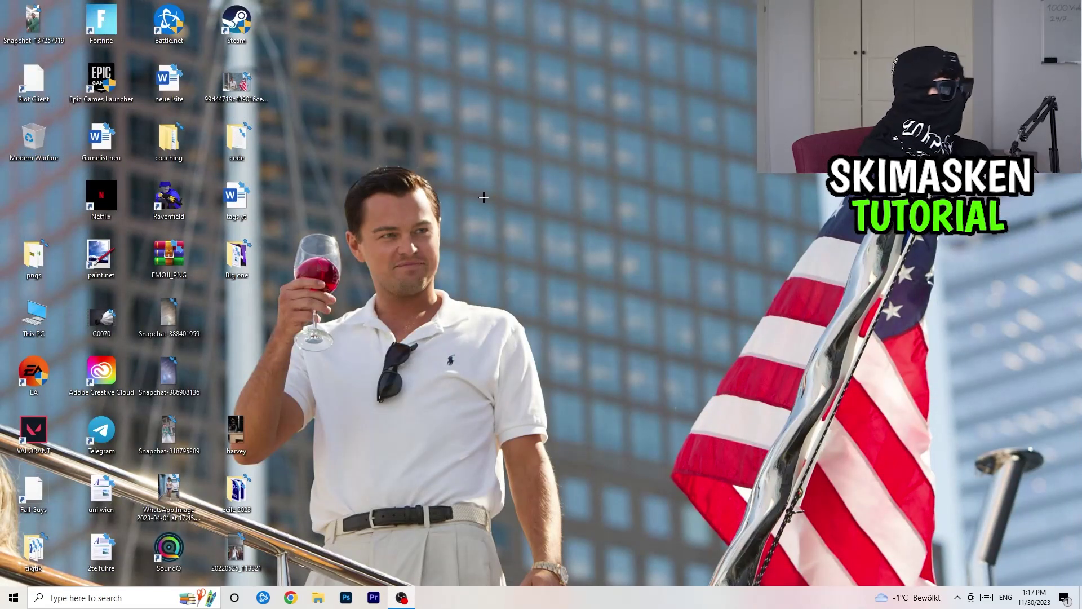
Step: Move the Steam shortcut to an empty area of the desktop and show the compatibility settings in its properties
{"action": "left_click_drag", "start_coordinate": [228, 7], "coordinate": [497, 181]}
{"action": "left_click", "coordinate": [533, 131]}
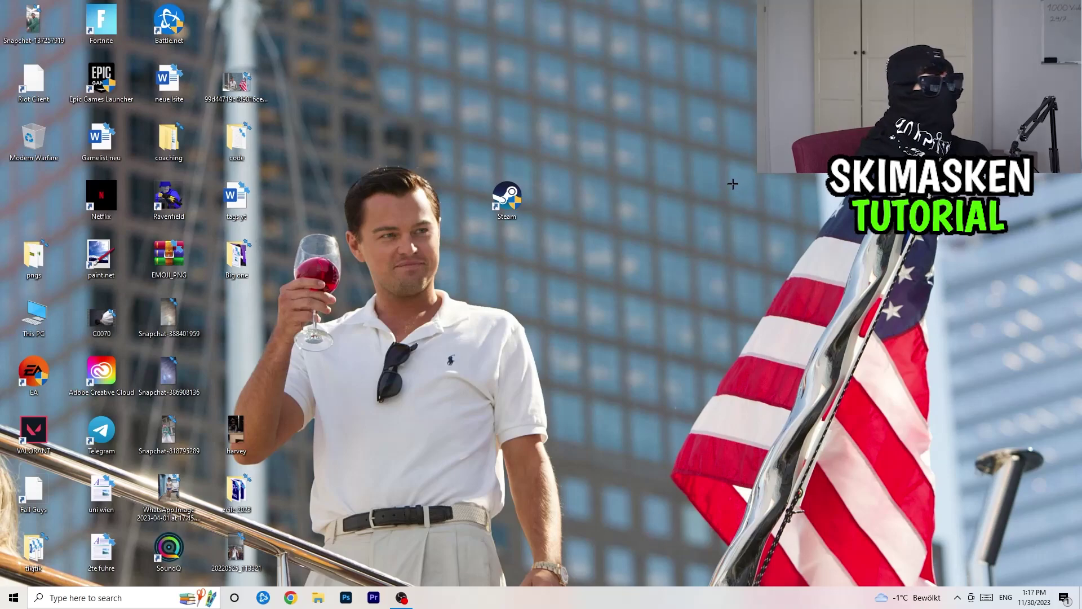
{"action": "right_click", "coordinate": [511, 191]}
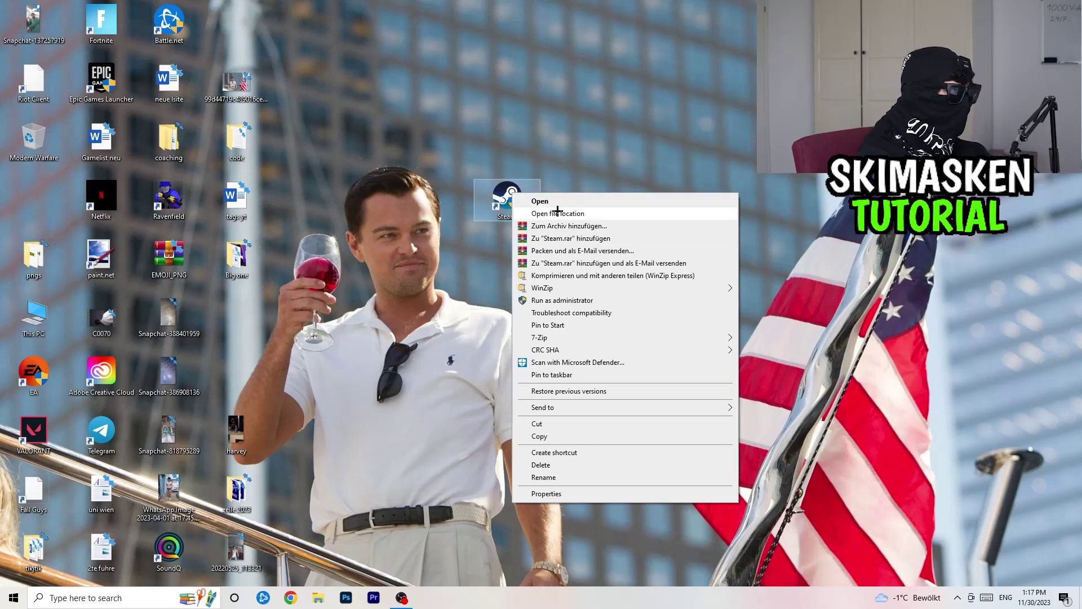
{"action": "left_click", "coordinate": [546, 494]}
{"action": "left_click_drag", "start_coordinate": [586, 199], "coordinate": [380, 99]}
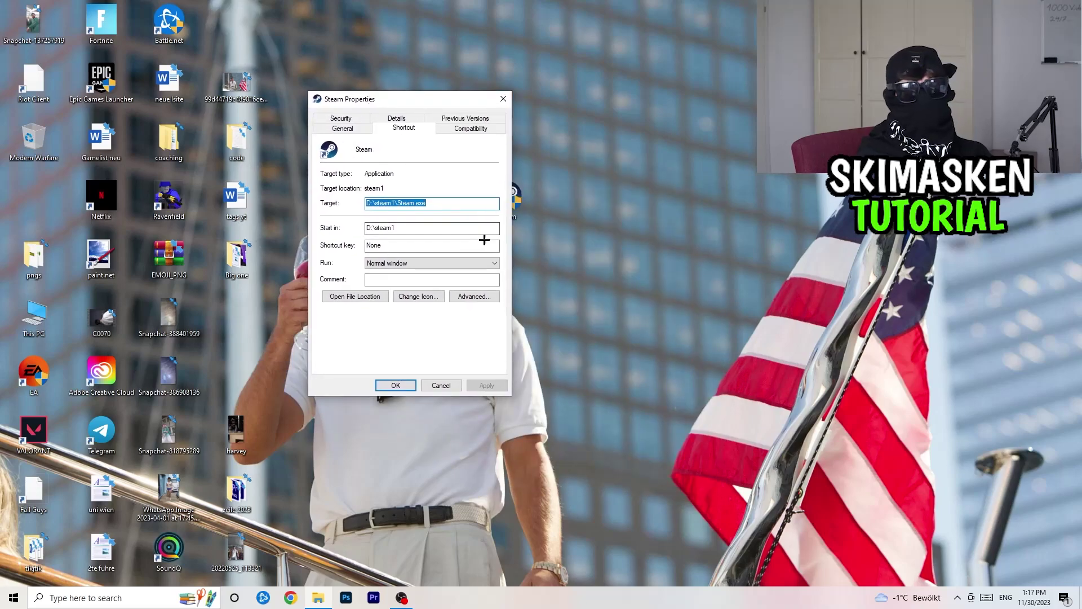
{"action": "left_click", "coordinate": [481, 131]}
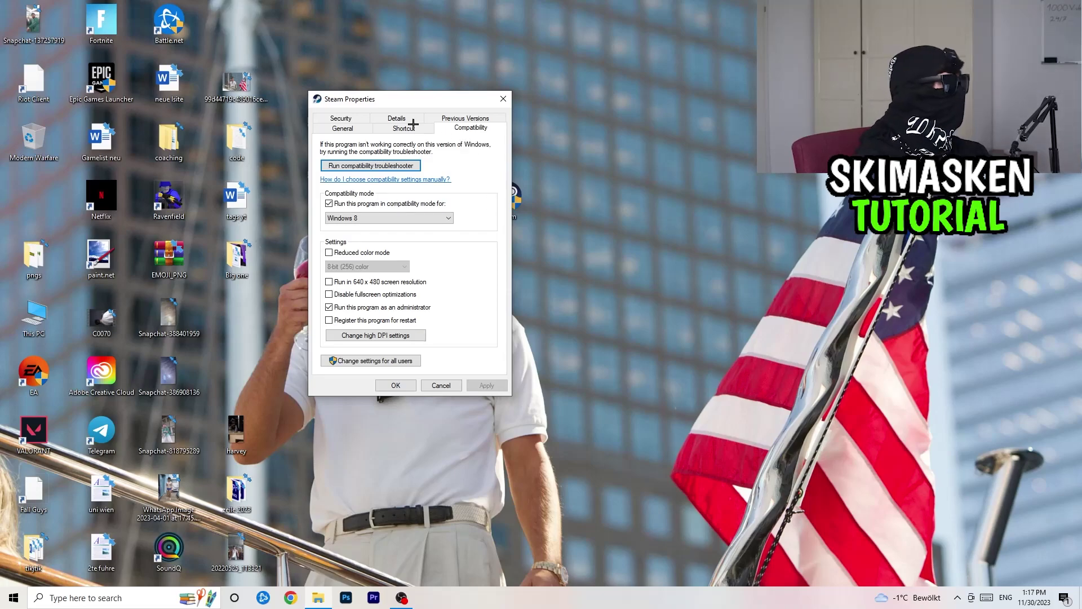
Step: Check the compatibility mode choices for Steam, keep Windows 8 selected, and confirm the properties
{"action": "left_click", "coordinate": [327, 202]}
{"action": "left_click", "coordinate": [364, 218]}
{"action": "left_click", "coordinate": [491, 245]}
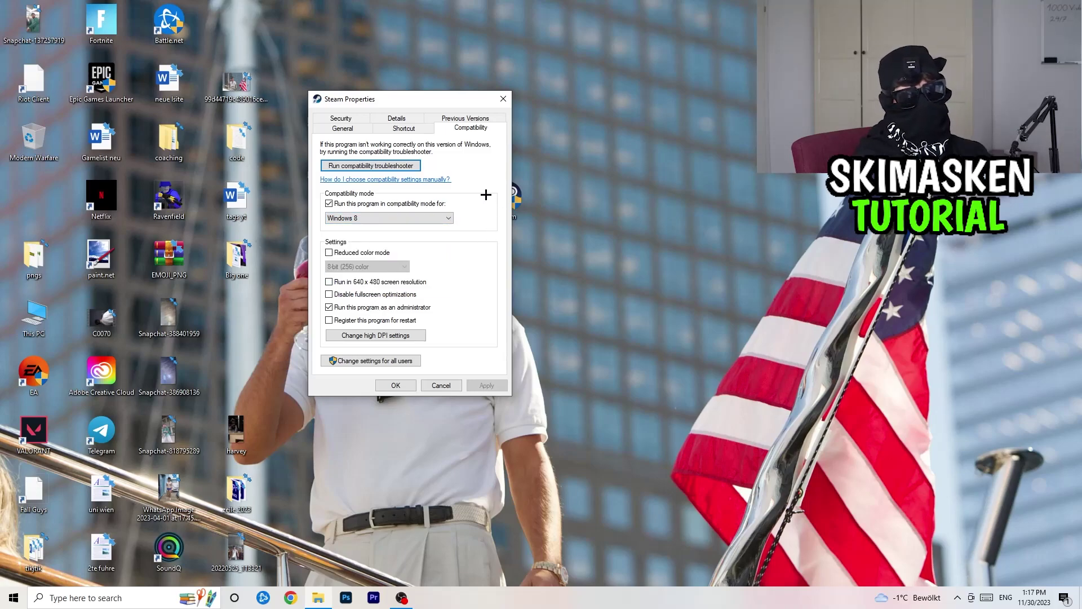
{"action": "left_click", "coordinate": [395, 218]}
{"action": "left_click", "coordinate": [496, 181]}
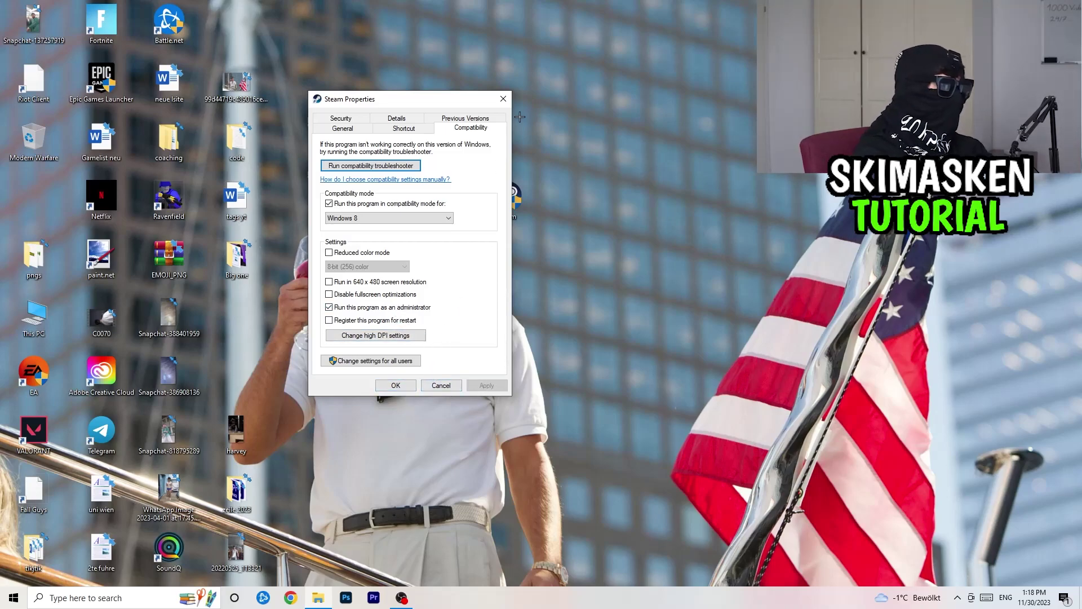
{"action": "left_click", "coordinate": [395, 385]}
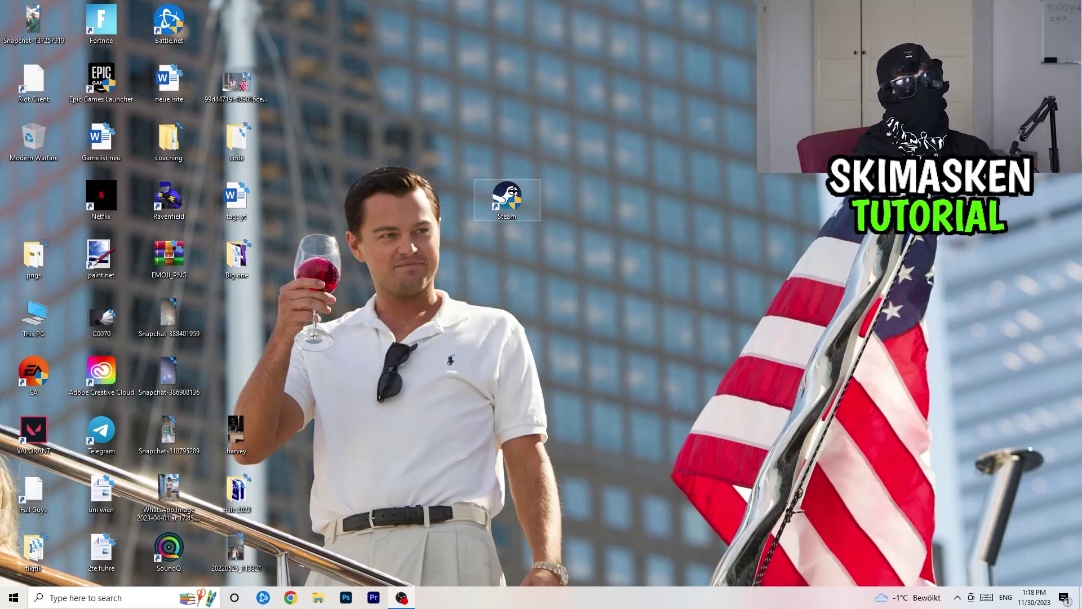
Step: Recheck the Steam shortcut's compatibility properties, close them, and return the shortcut to its place beside the Battle.net icon
{"action": "left_click_drag", "start_coordinate": [514, 191], "coordinate": [581, 190]}
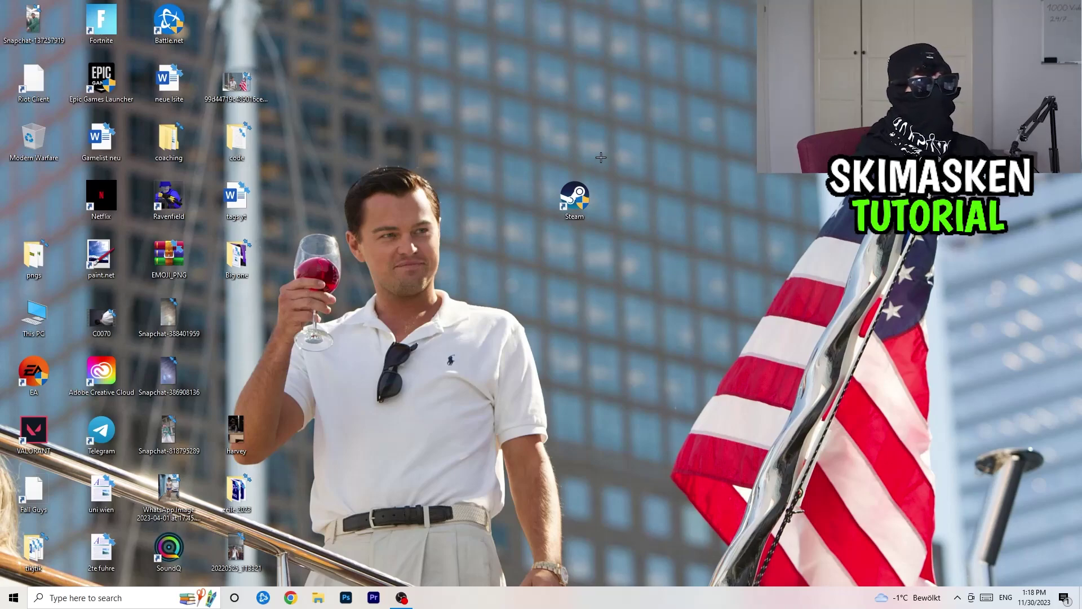
{"action": "left_click_drag", "start_coordinate": [592, 212], "coordinate": [457, 212]}
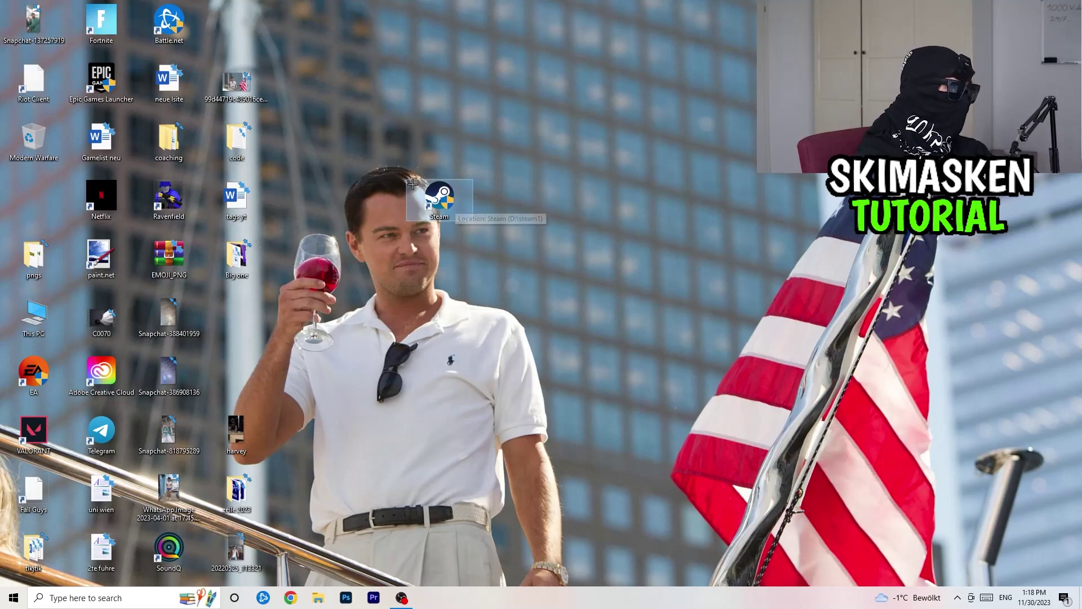
{"action": "right_click", "coordinate": [439, 199]}
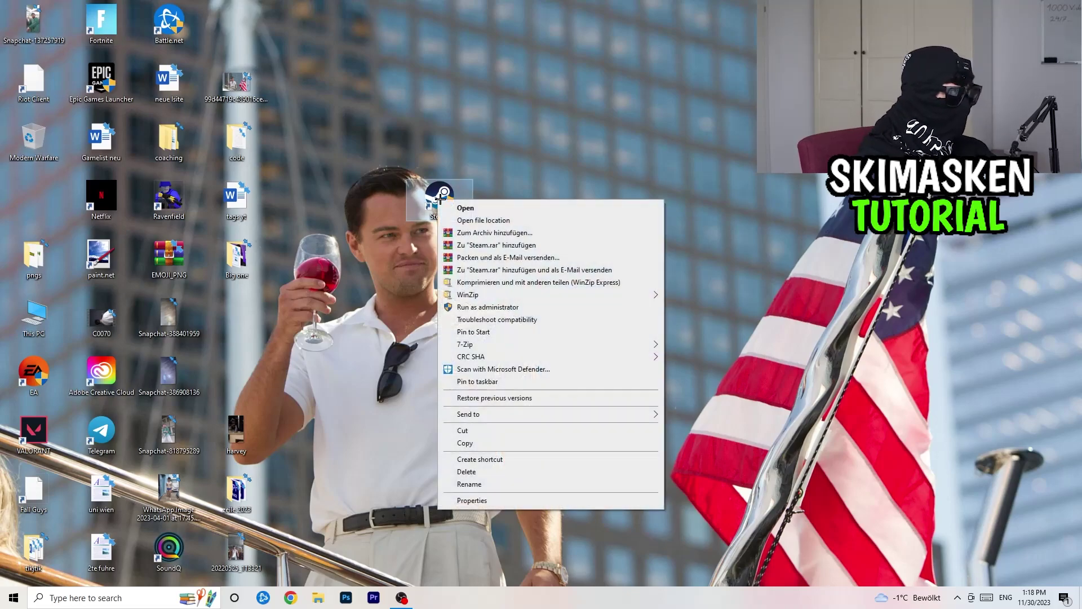
{"action": "left_click", "coordinate": [473, 500]}
{"action": "left_click", "coordinate": [637, 208]}
{"action": "right_click", "coordinate": [439, 199]}
{"action": "left_click", "coordinate": [467, 496]}
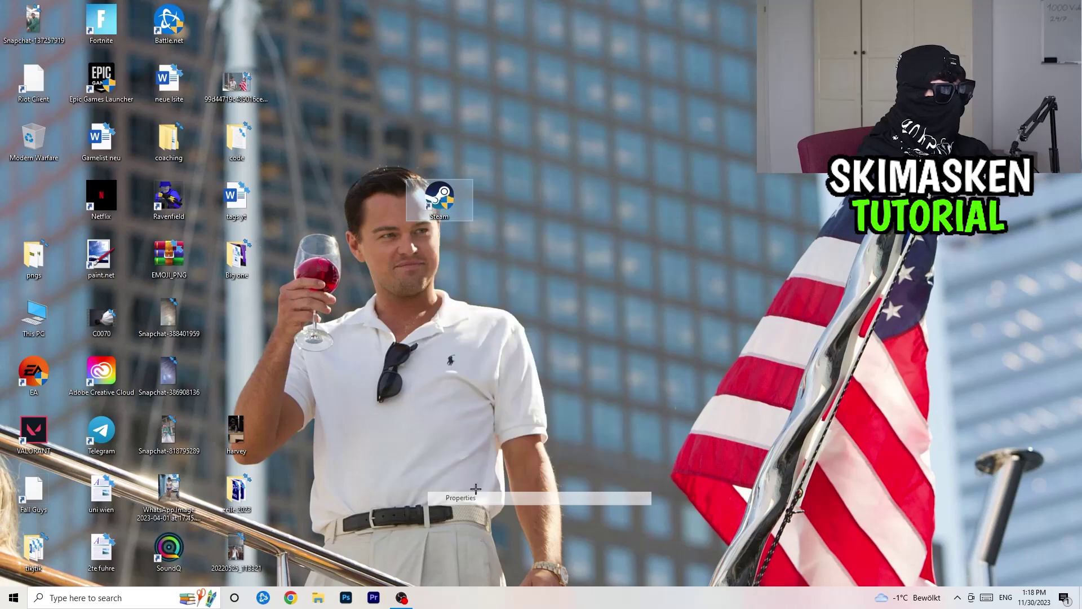
{"action": "left_click", "coordinate": [589, 233]}
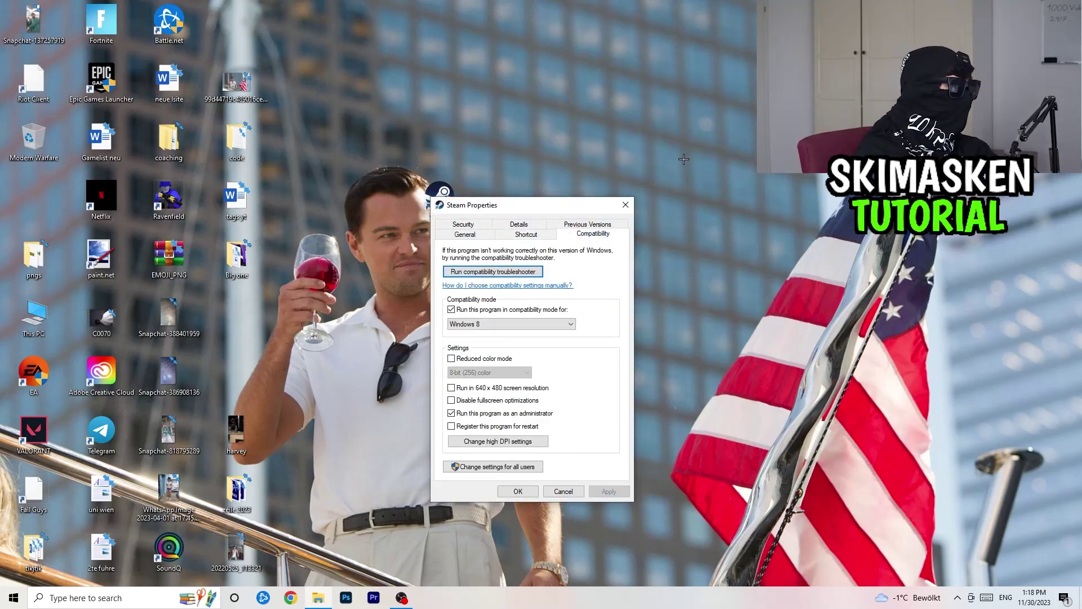
{"action": "left_click", "coordinate": [626, 205]}
{"action": "left_click_drag", "start_coordinate": [463, 199], "coordinate": [260, 24]}
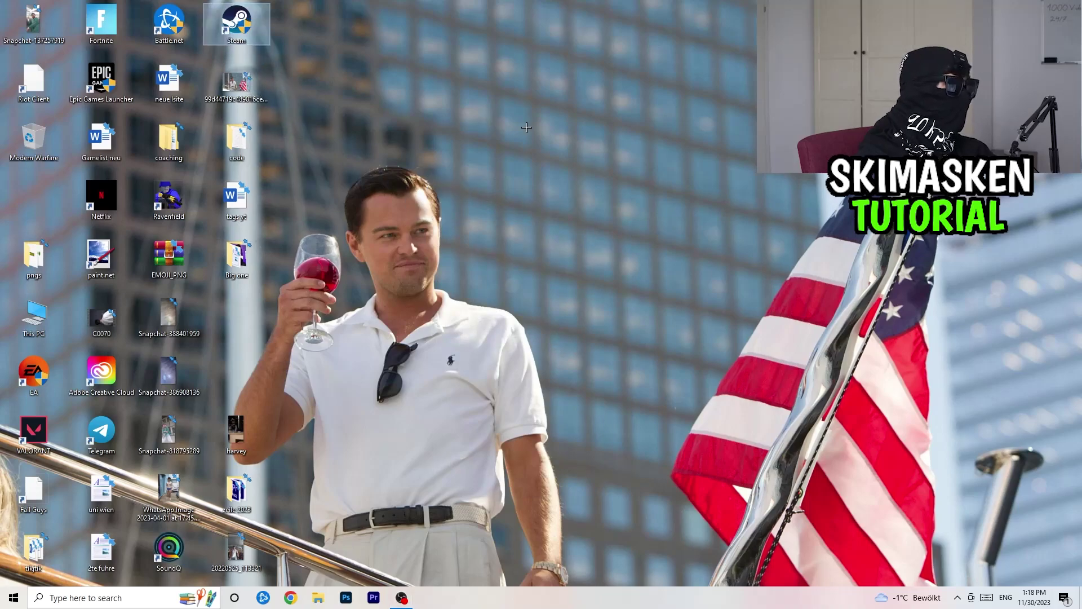
Step: Open the NVIDIA Control Panel from the desktop, examine the resolution and refresh rate settings, and close it
{"action": "right_click", "coordinate": [648, 200]}
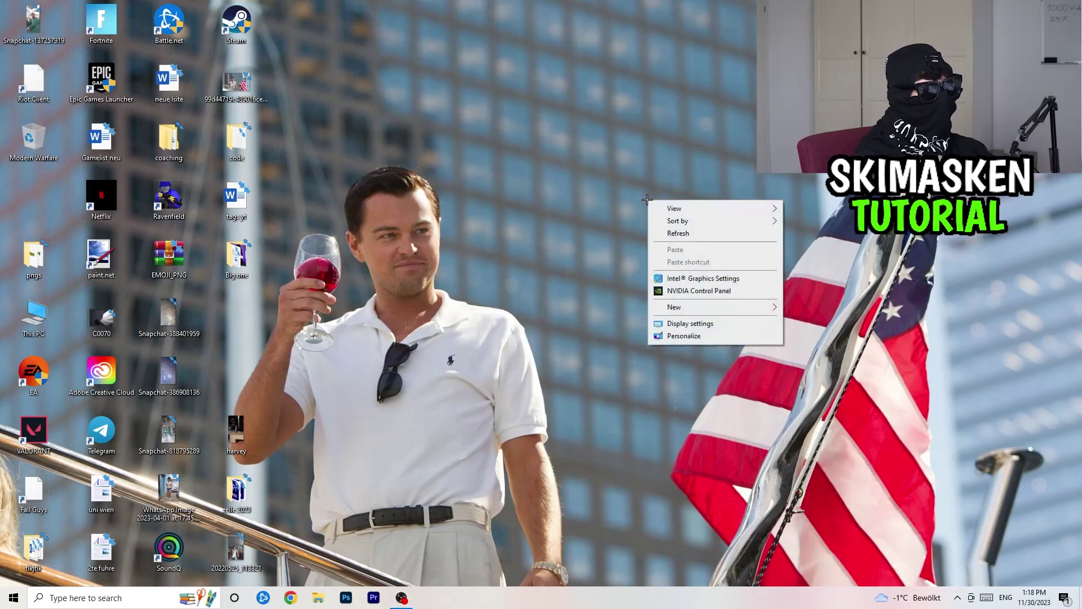
{"action": "left_click", "coordinate": [722, 290]}
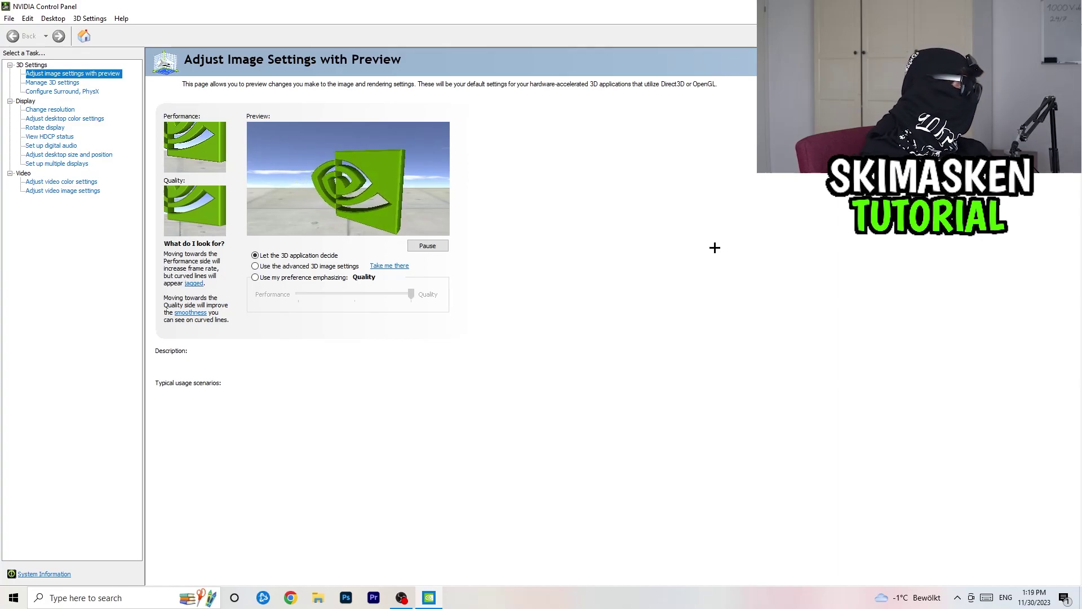
{"action": "left_click", "coordinate": [54, 111]}
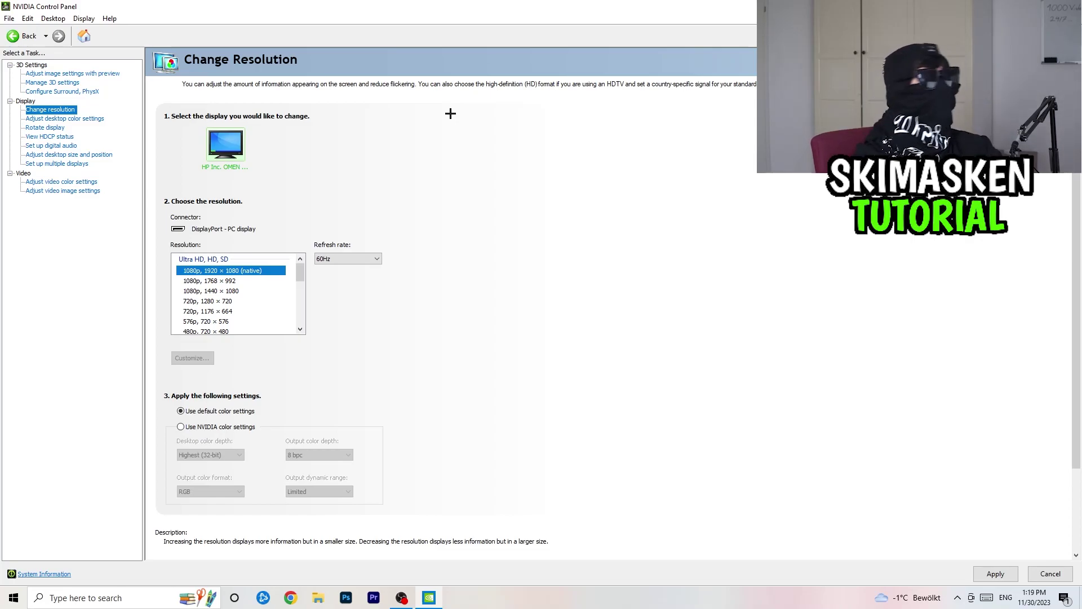
{"action": "scroll", "coordinate": [190, 303], "scroll_direction": "down", "scroll_amount": 3}
{"action": "scroll", "coordinate": [212, 303], "scroll_direction": "up", "scroll_amount": 3}
{"action": "scroll", "coordinate": [213, 302], "scroll_direction": "down", "scroll_amount": 3}
{"action": "scroll", "coordinate": [215, 302], "scroll_direction": "up", "scroll_amount": 3}
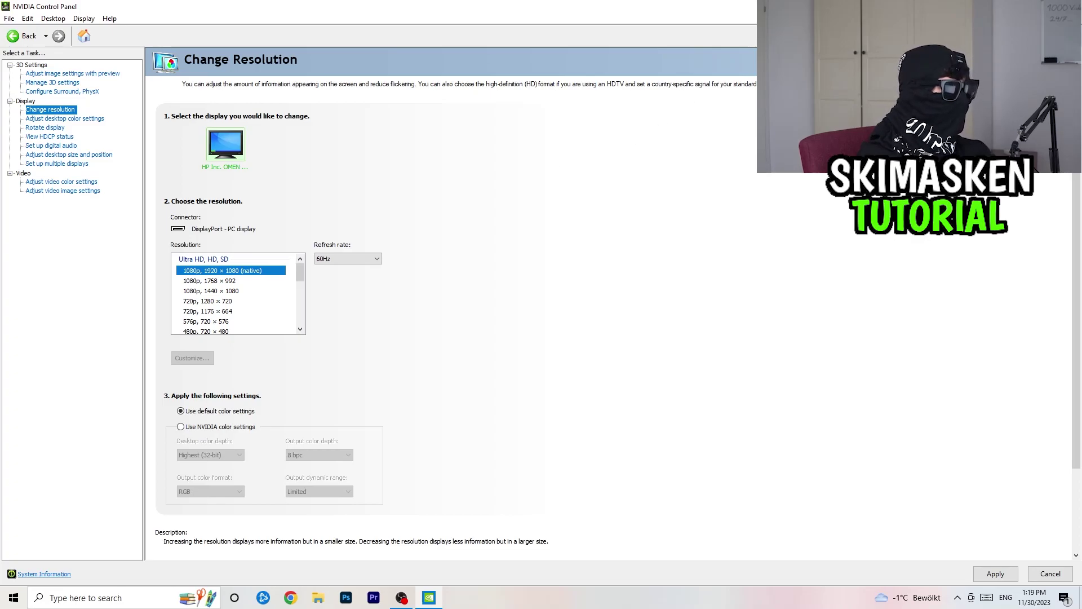
{"action": "left_click", "coordinate": [1069, 6]}
{"action": "left_click", "coordinate": [562, 323]}
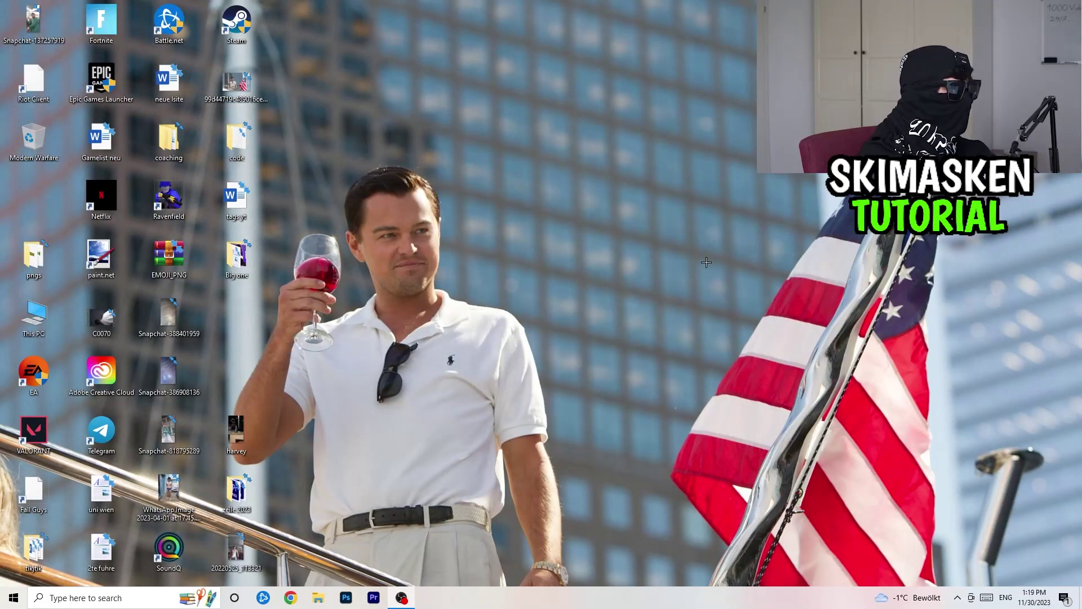
Step: Open the Windows Update page under Update & Security to check the update status, and return to the desktop
{"action": "left_click", "coordinate": [14, 598]}
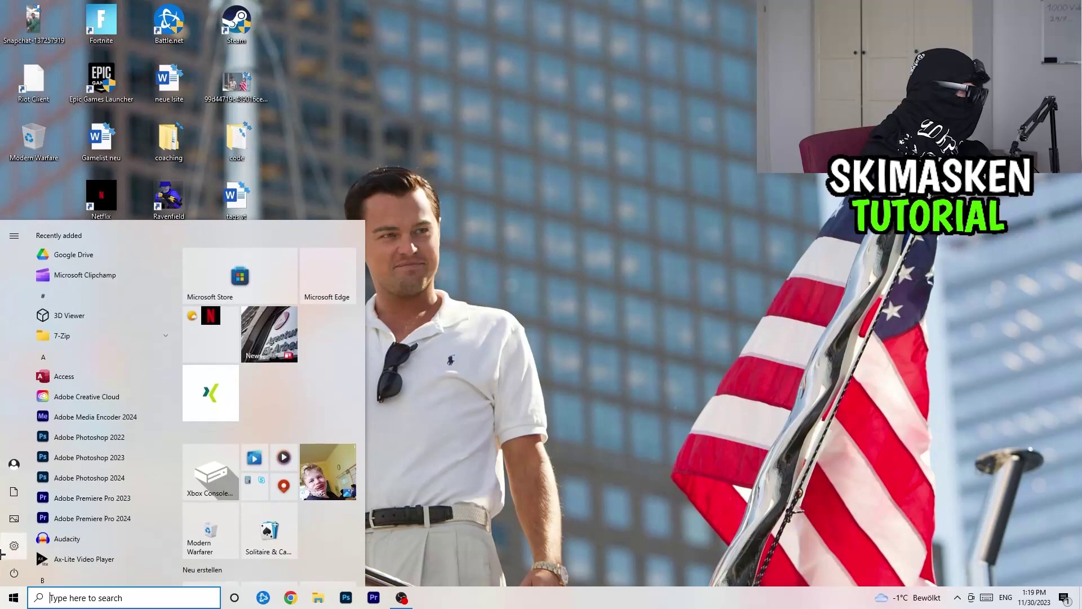
{"action": "left_click", "coordinate": [4, 549]}
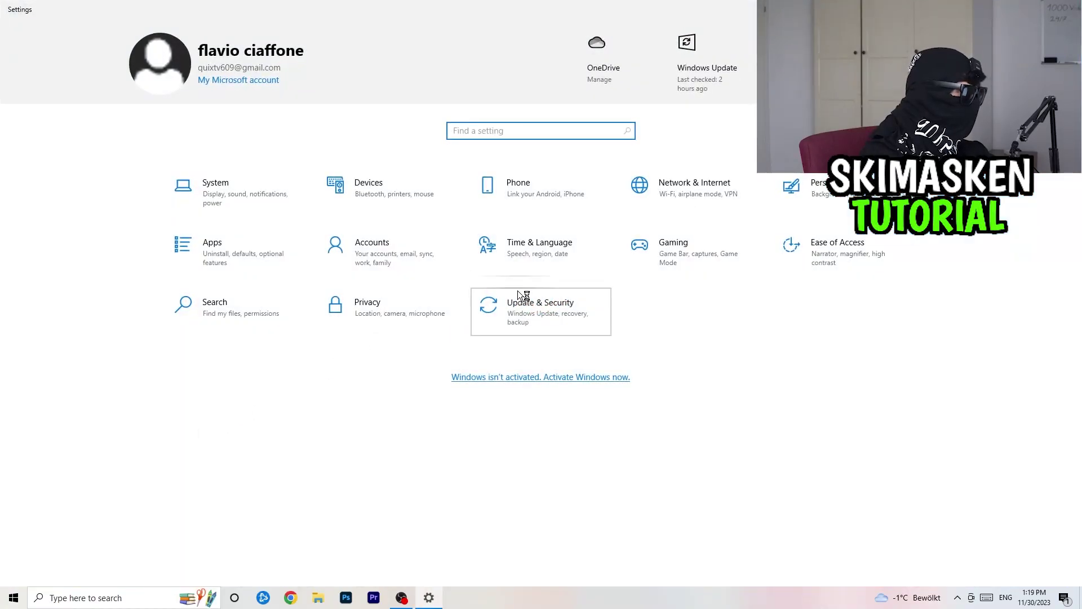
{"action": "left_click", "coordinate": [518, 290]}
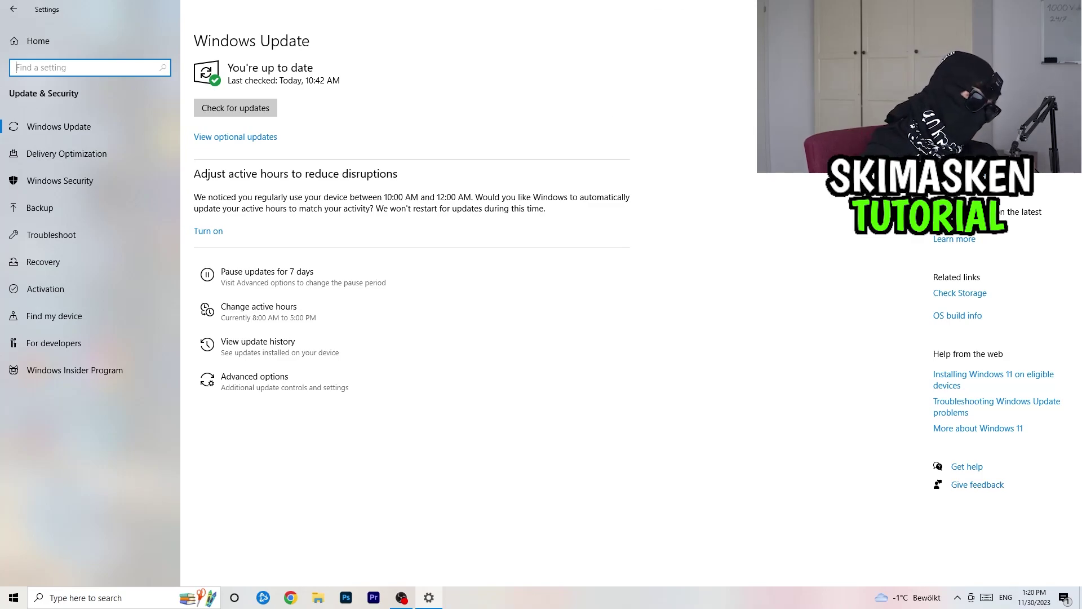
{"action": "key", "text": "super+Down"}
{"action": "left_click", "coordinate": [665, 71]}
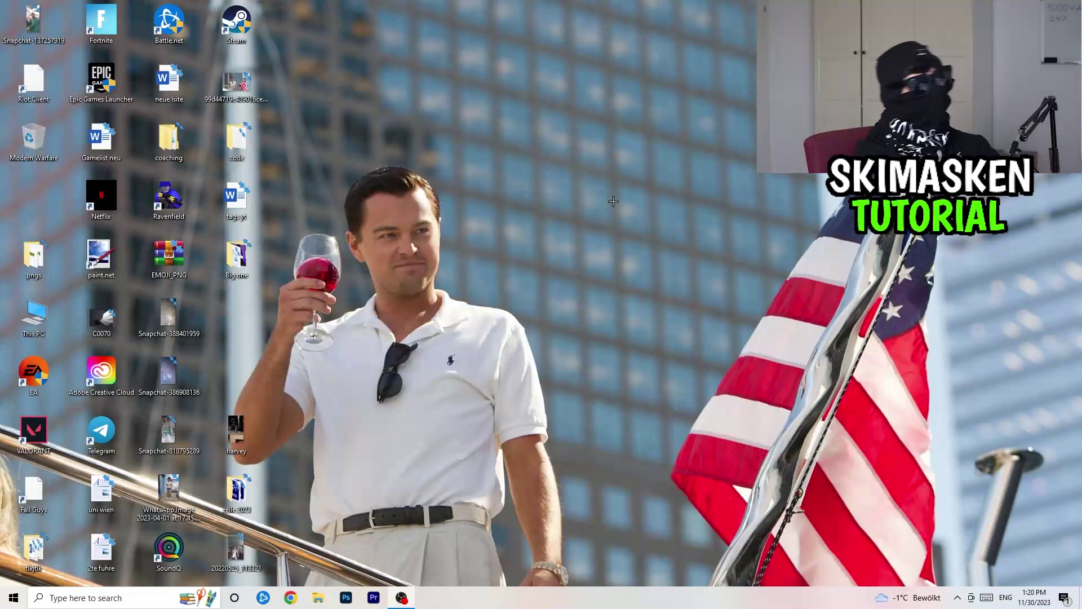